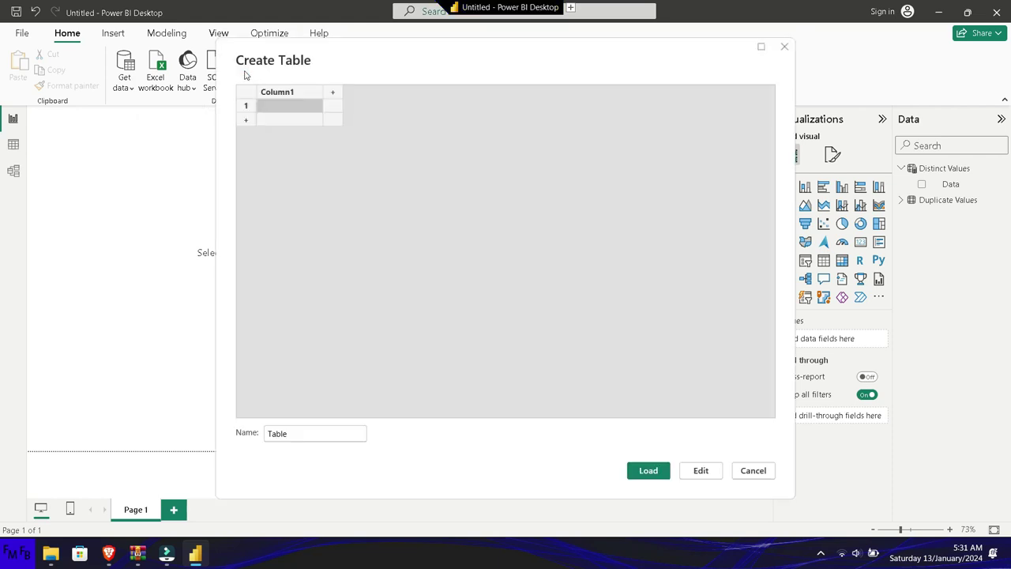
# Rename Column1 to Pais and fill its first seven rows with Honduras.
pyautogui.doubleClick(293, 92)
pyautogui.write('Pais')
pyautogui.press('Return')
pyautogui.write('Honduras')
pyautogui.hotkey('ctrl', 'a')
pyautogui.hotkey('ctrl', 'c')
pyautogui.press('Return')
pyautogui.hotkey('ctrl', 'v')
pyautogui.press('Return')
pyautogui.hotkey('ctrl', 'v')
pyautogui.press('Return')
pyautogui.hotkey('ctrl', 'v')
pyautogui.press('Return')
pyautogui.hotkey('ctrl', 'v')
pyautogui.press('Return')
pyautogui.hotkey('ctrl', 'v')
pyautogui.press('Return')
# Fill the next seven Pais rows with Guatemala.
pyautogui.hotkey('ctrl', 'v')
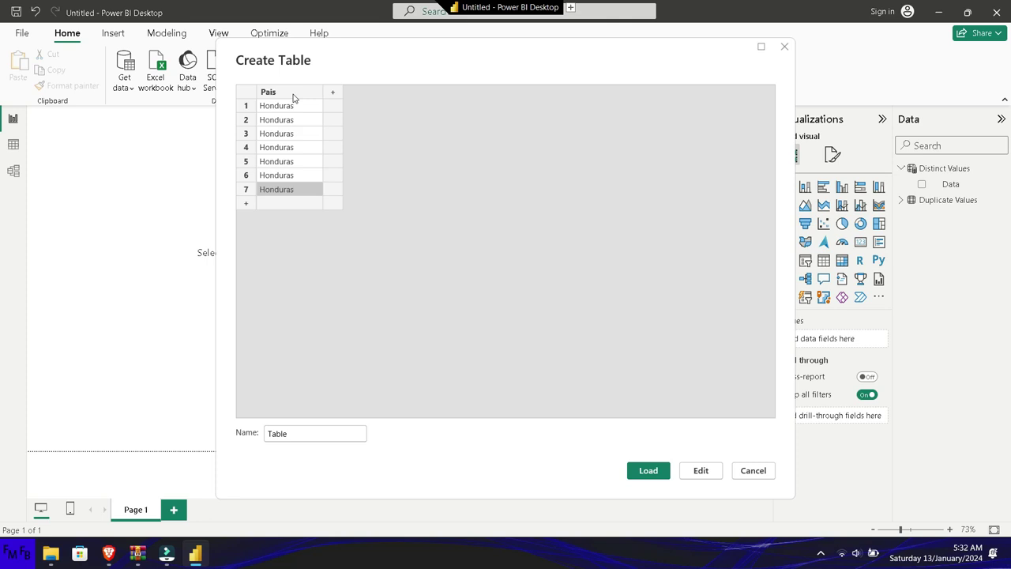
pyautogui.press('Return')
pyautogui.write('Guatemala')
pyautogui.hotkey('ctrl', 'a')
pyautogui.hotkey('ctrl', 'c')
pyautogui.press('Return')
pyautogui.hotkey('ctrl', 'v')
pyautogui.press('Return')
pyautogui.hotkey('ctrl', 'v')
pyautogui.press('Return')
pyautogui.hotkey('ctrl', 'v')
pyautogui.press('Return')
pyautogui.hotkey('ctrl', 'v')
pyautogui.press('Return')
pyautogui.hotkey('ctrl', 'v')
pyautogui.press('Return')
pyautogui.hotkey('ctrl', 'v')
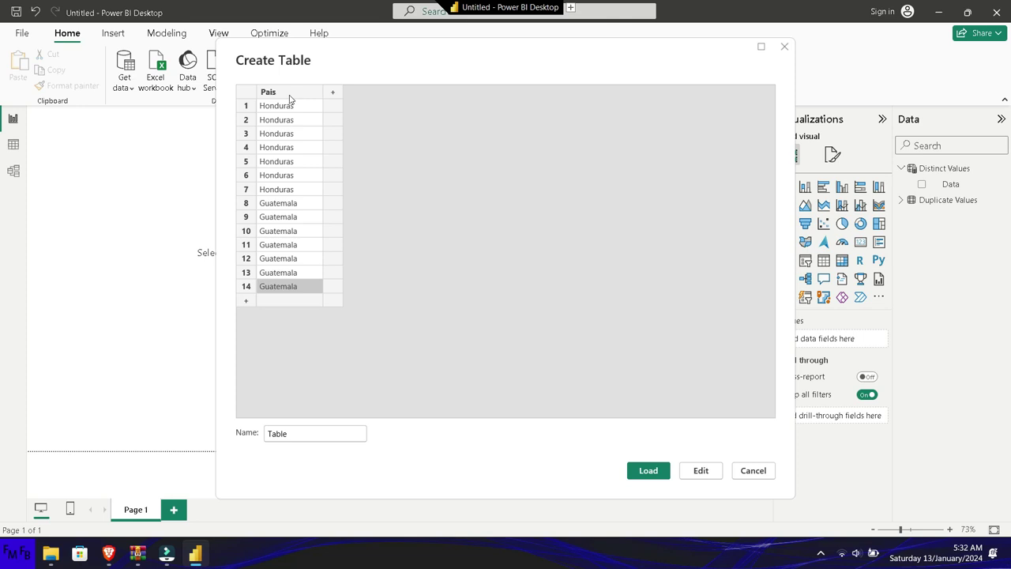
pyautogui.press('Return')
# Fill the last six Pais rows with Nicaragua and add a second, empty column.
pyautogui.write('Nicaragua')
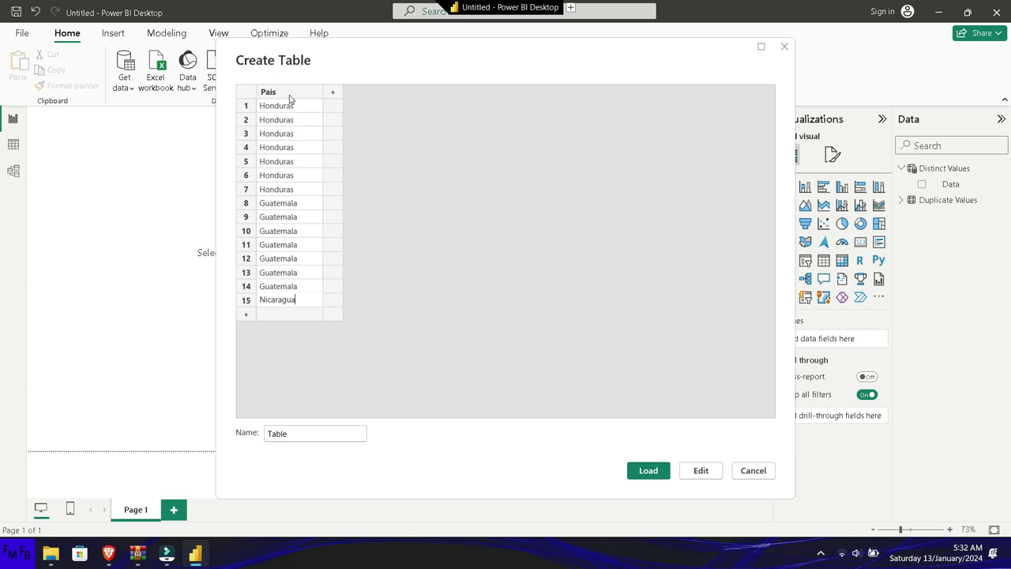
pyautogui.hotkey('ctrl', 'a')
pyautogui.hotkey('ctrl', 'c')
pyautogui.press('Return')
pyautogui.hotkey('ctrl', 'v')
pyautogui.press('Return')
pyautogui.hotkey('ctrl', 'v')
pyautogui.press('Return')
pyautogui.hotkey('ctrl', 'v')
pyautogui.press('Return')
pyautogui.hotkey('ctrl', 'v')
pyautogui.press('Return')
pyautogui.hotkey('ctrl', 'v')
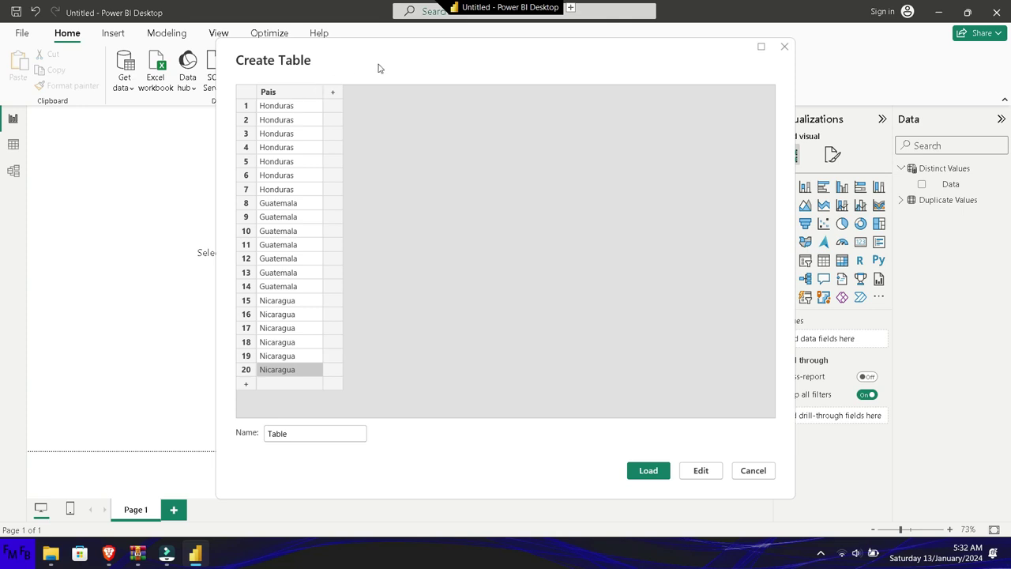
pyautogui.click(335, 93)
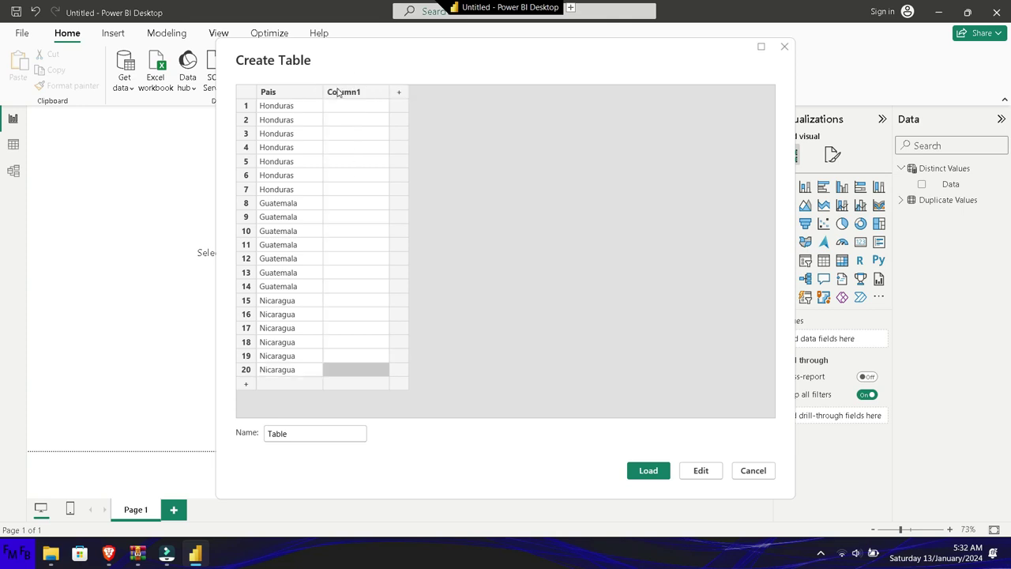
# Rename the new column to Deporte and fill rows 1–6 with Natacion.
pyautogui.doubleClick(337, 93)
pyautogui.write('De')
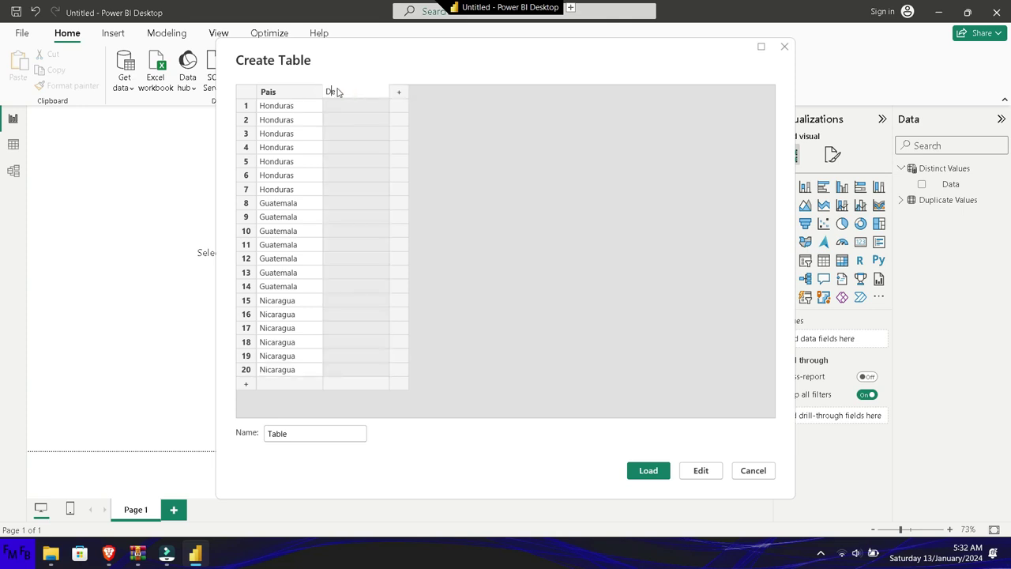
pyautogui.write('porte')
pyautogui.press('Return')
pyautogui.write('Natacion')
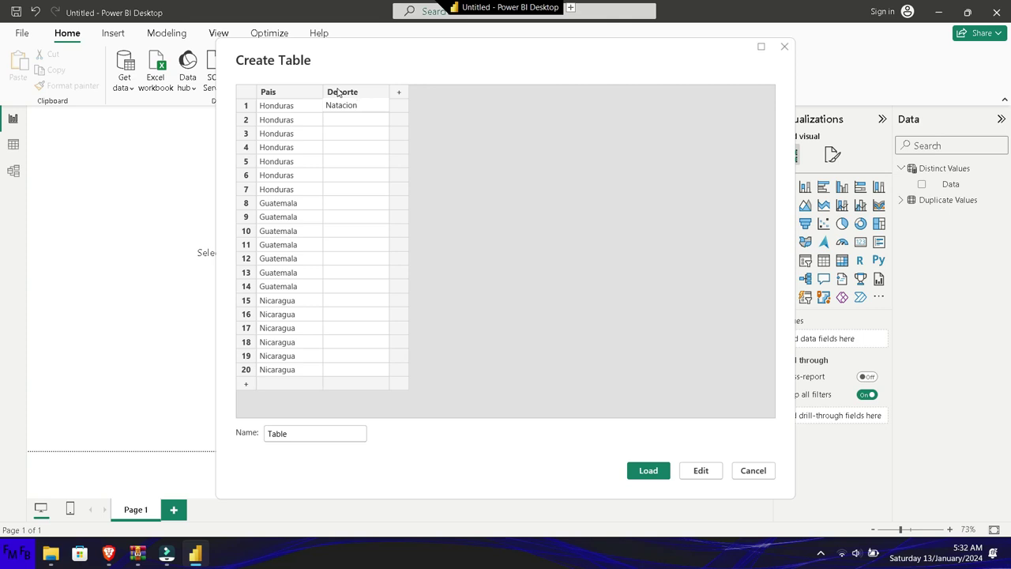
pyautogui.hotkey('ctrl', 'a')
pyautogui.hotkey('ctrl', 'c')
pyautogui.press('Return')
pyautogui.hotkey('ctrl', 'v')
pyautogui.press('Return')
pyautogui.hotkey('ctrl', 'v')
pyautogui.press('Return')
pyautogui.hotkey('ctrl', 'v')
pyautogui.press('Return')
pyautogui.hotkey('ctrl', 'v')
pyautogui.press('Return')
pyautogui.hotkey('ctrl', 'v')
pyautogui.press('Return')
# Fill Deporte rows 7–12 with Futbol.
pyautogui.write('F')
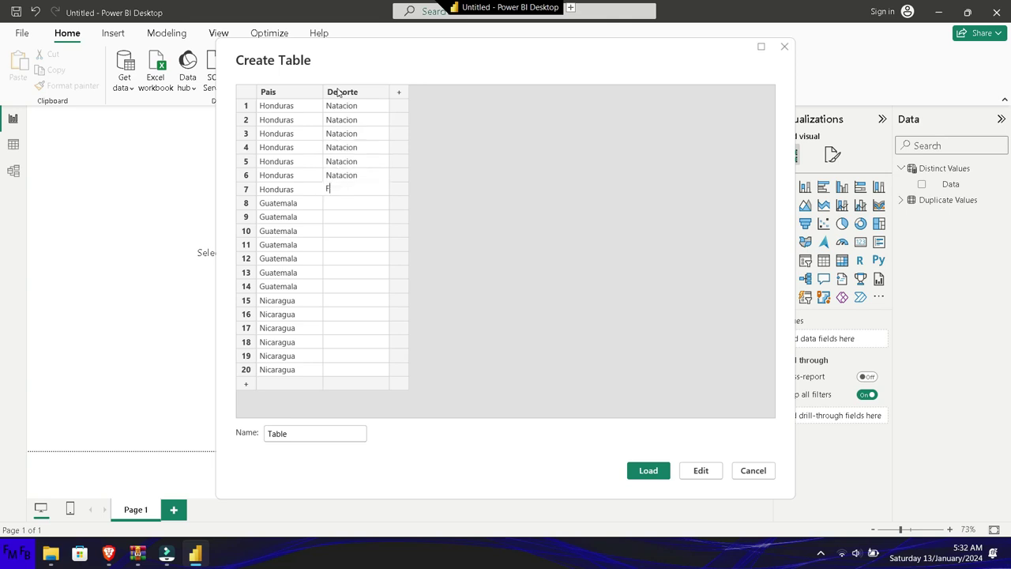
pyautogui.write('utbol')
pyautogui.hotkey('ctrl', 'a')
pyautogui.hotkey('ctrl', 'c')
pyautogui.press('Down')
pyautogui.hotkey('ctrl', 'v')
pyautogui.press('Down')
pyautogui.hotkey('ctrl', 'v')
pyautogui.press('Down')
pyautogui.hotkey('ctrl', 'v')
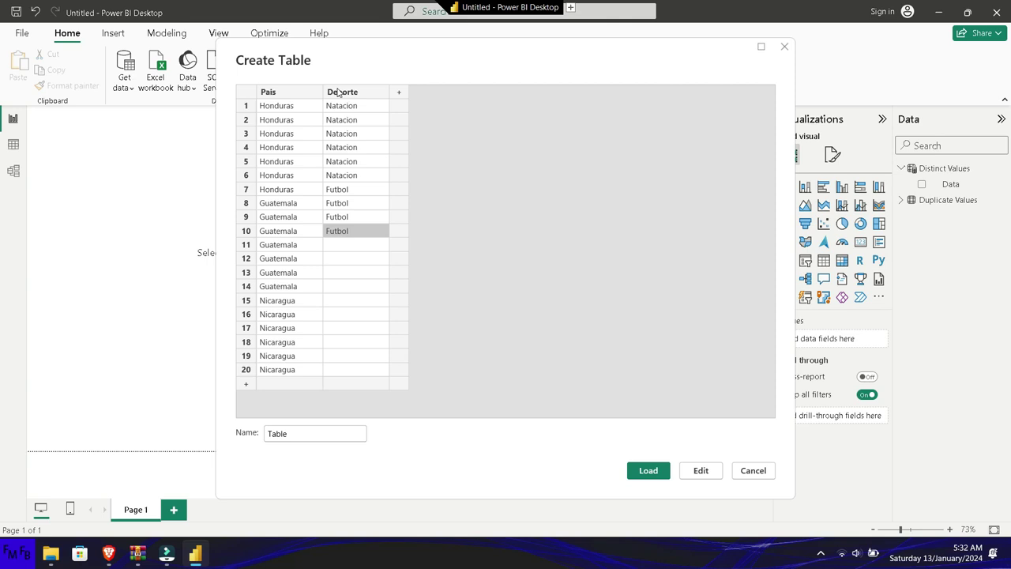
pyautogui.press('Down')
pyautogui.hotkey('ctrl', 'v')
pyautogui.press('Down')
pyautogui.hotkey('ctrl', 'v')
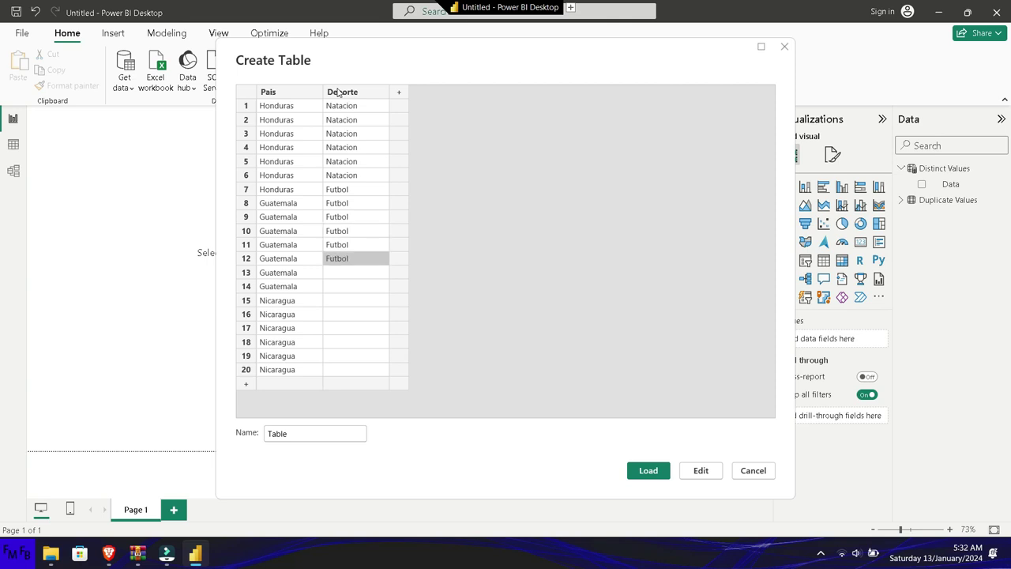
pyautogui.press('Down')
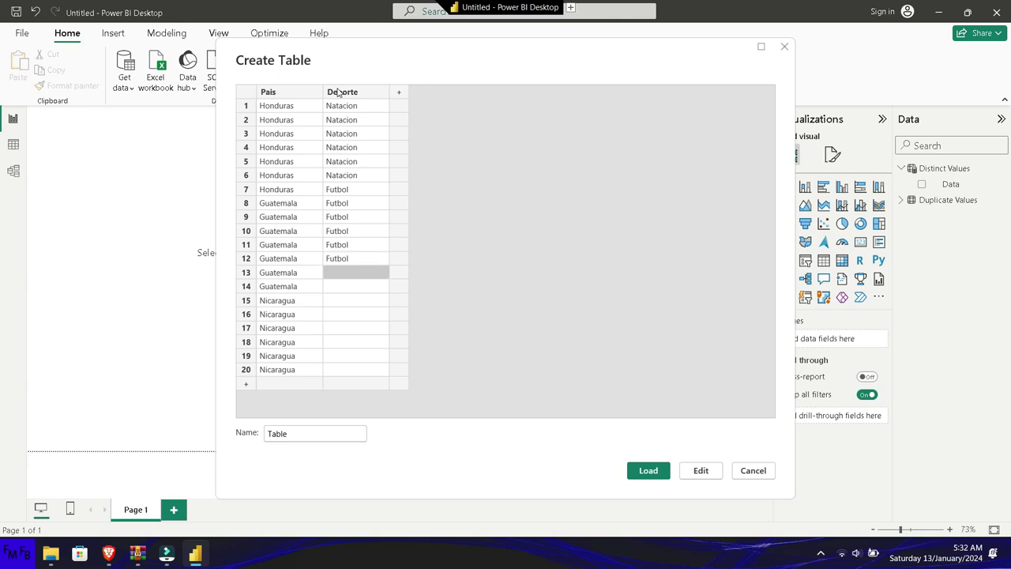
# Fill Deporte rows 13–17 with Beisbol.
pyautogui.write('B')
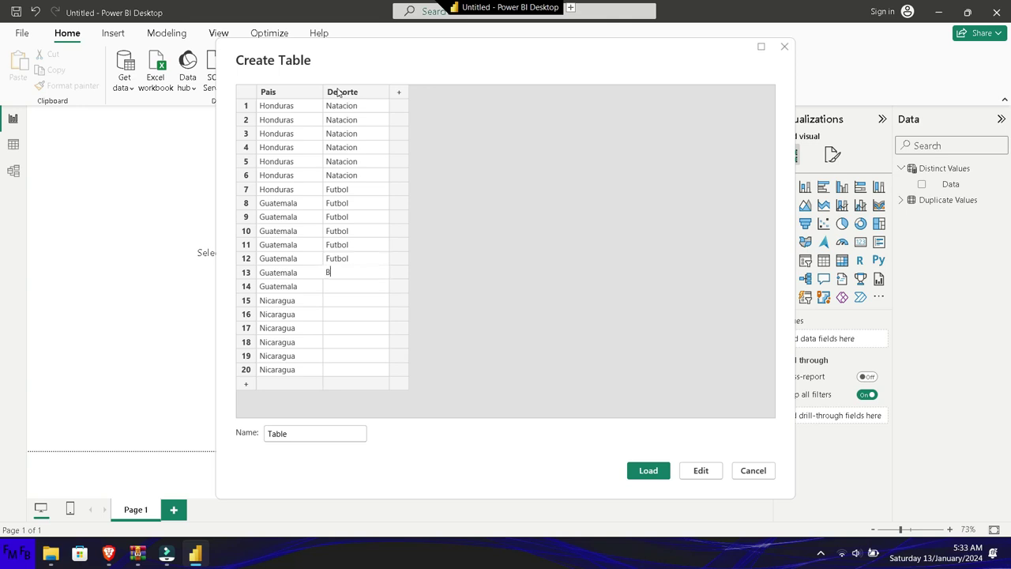
pyautogui.write('eisbol')
pyautogui.hotkey('ctrl', 'a')
pyautogui.hotkey('ctrl', 'c')
pyautogui.press('Return')
pyautogui.hotkey('ctrl', 'v')
pyautogui.press('Return')
pyautogui.hotkey('ctrl', 'v')
pyautogui.press('Return')
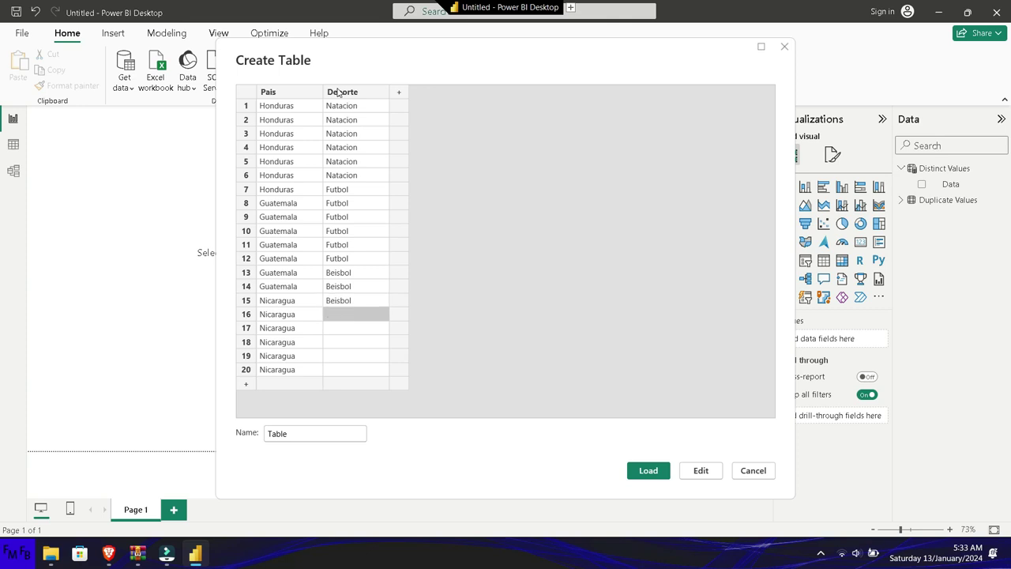
pyautogui.hotkey('ctrl', 'v')
pyautogui.press('Return')
pyautogui.hotkey('ctrl', 'v')
pyautogui.press('Return')
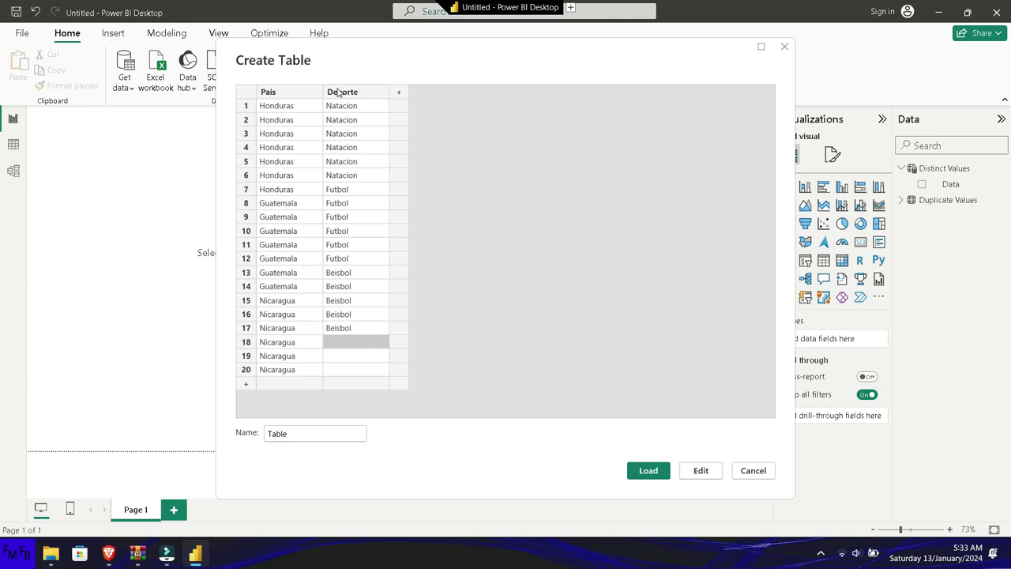
# Fill the last three Deporte rows with Karate and load the 20-row table.
pyautogui.write('Karate')
pyautogui.hotkey('ctrl', 'a')
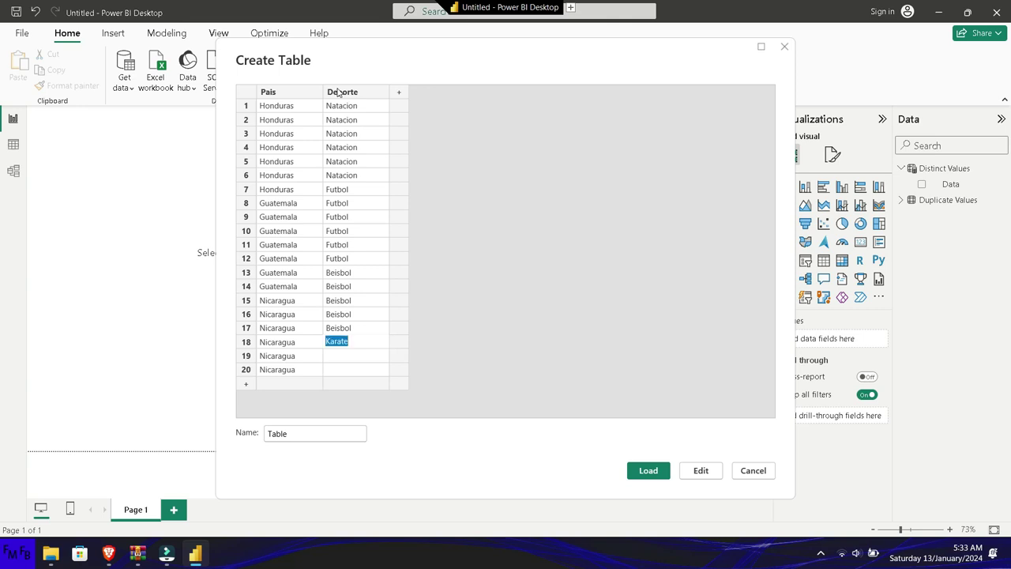
pyautogui.press('Down')
pyautogui.hotkey('ctrl', 'v')
pyautogui.press('Down')
pyautogui.hotkey('ctrl', 'v')
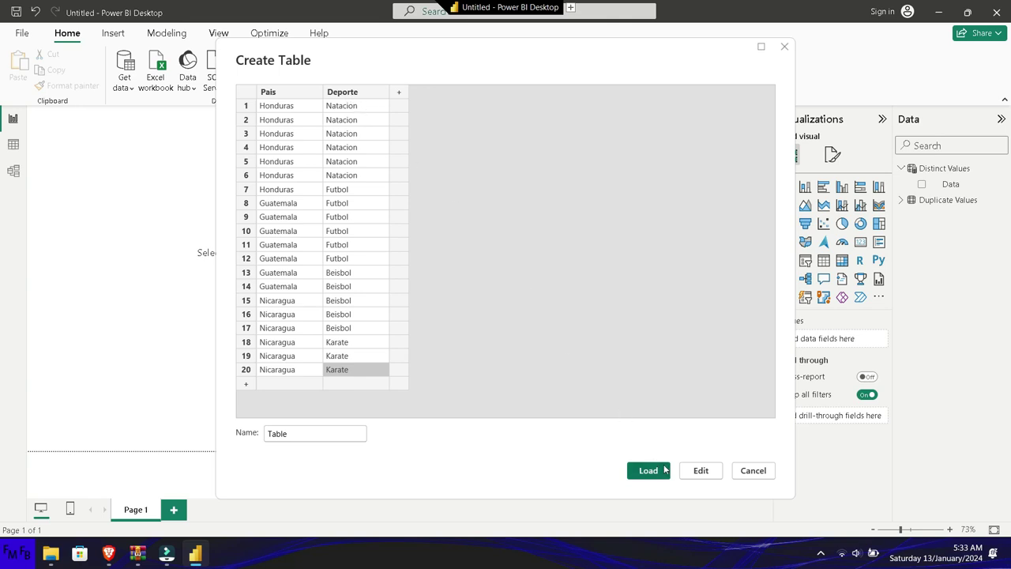
pyautogui.click(648, 470)
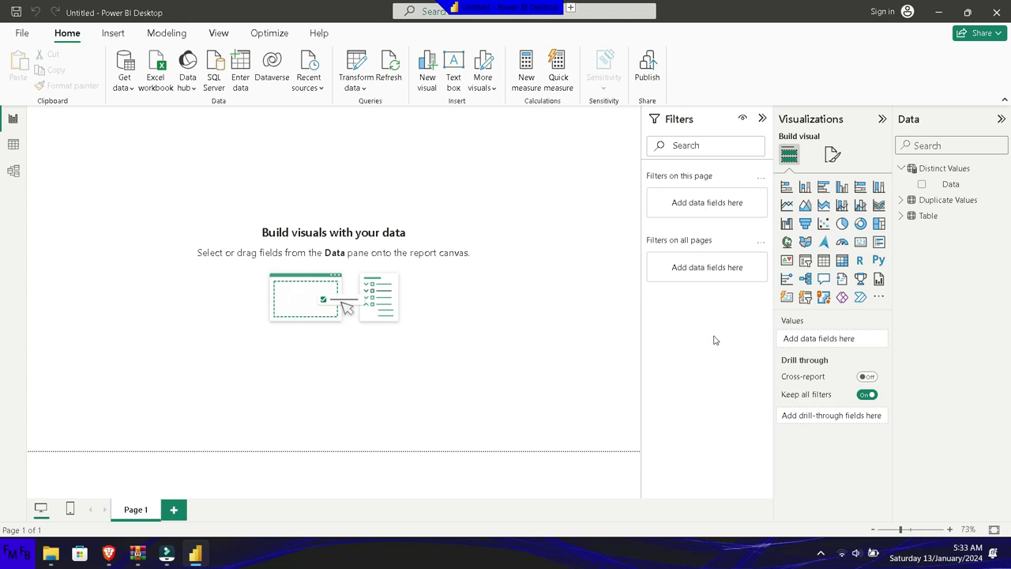
# Delete the Distinct Values and Duplicate Values tables from the model, confirming each.
pyautogui.rightClick(937, 169)
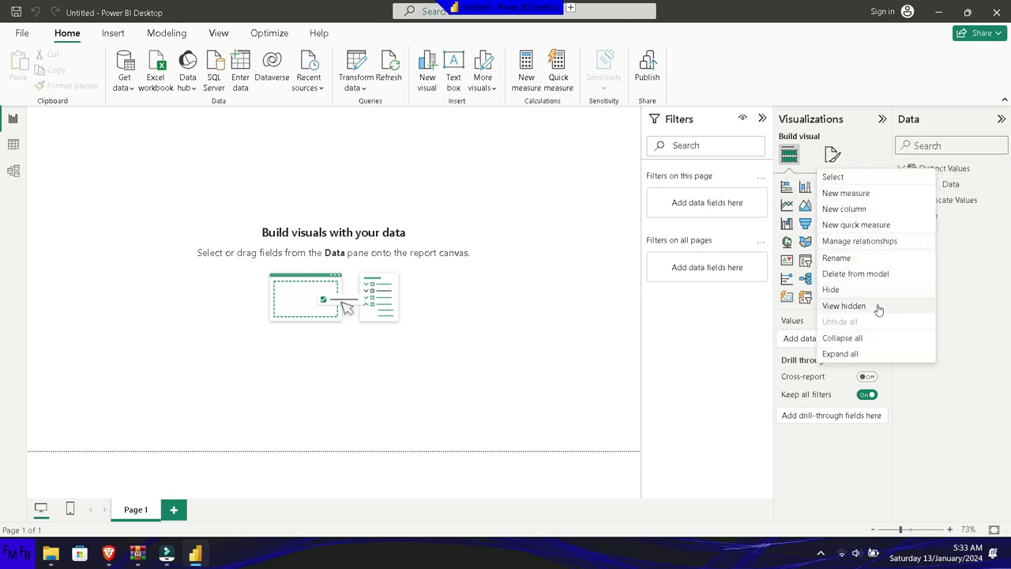
pyautogui.click(881, 274)
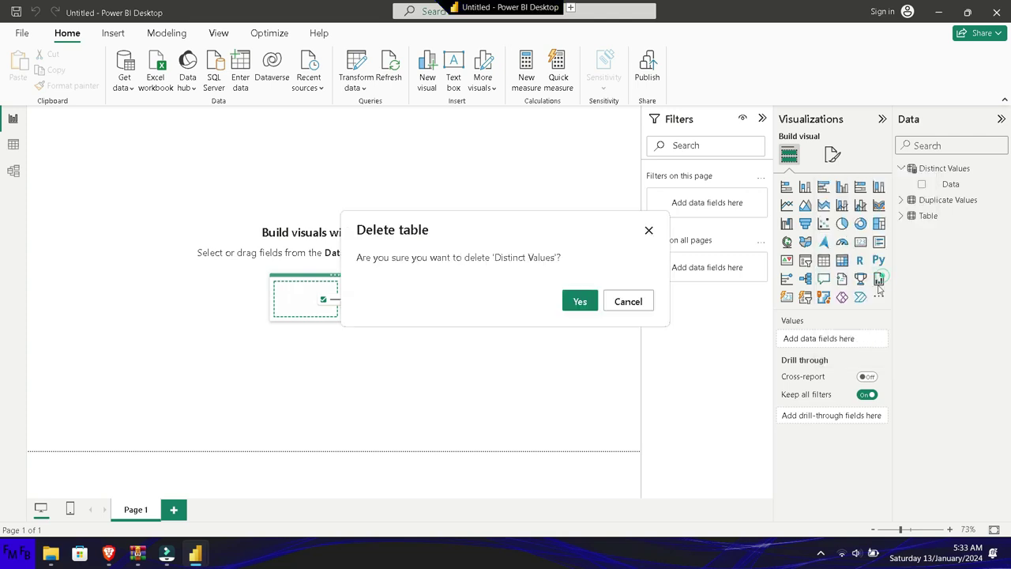
pyautogui.press('Return')
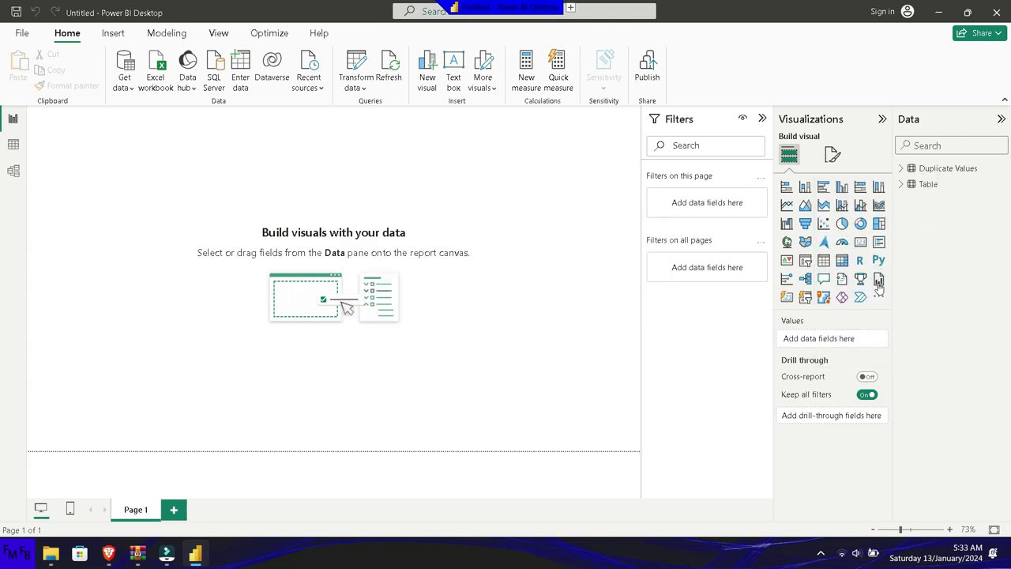
pyautogui.rightClick(923, 176)
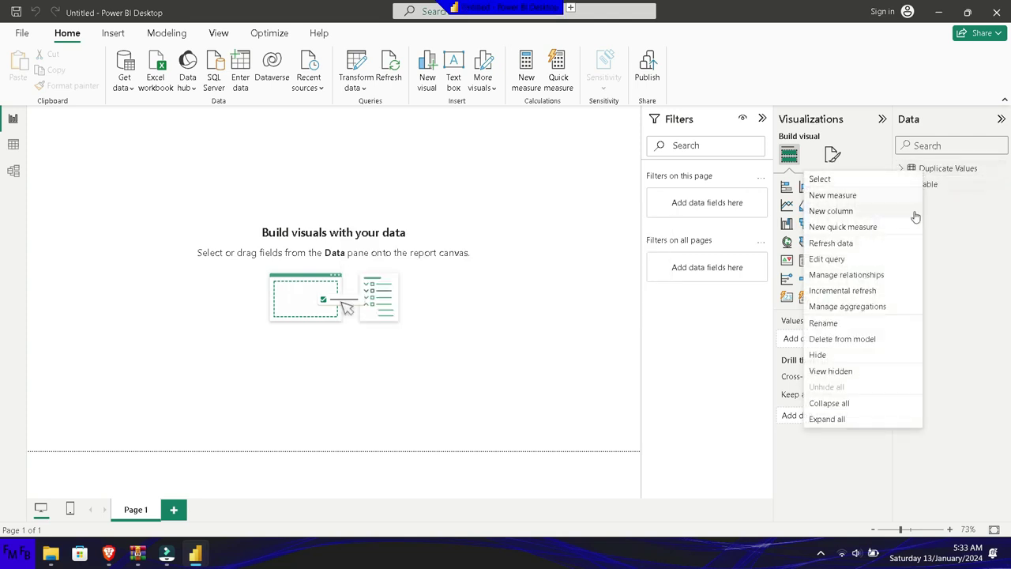
pyautogui.click(885, 340)
pyautogui.press('Return')
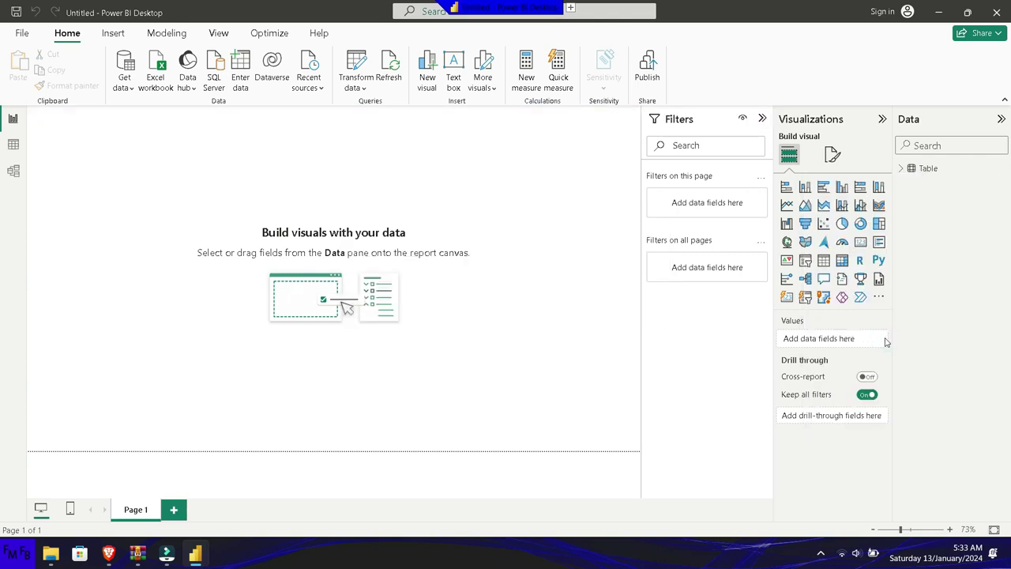
pyautogui.rightClick(919, 169)
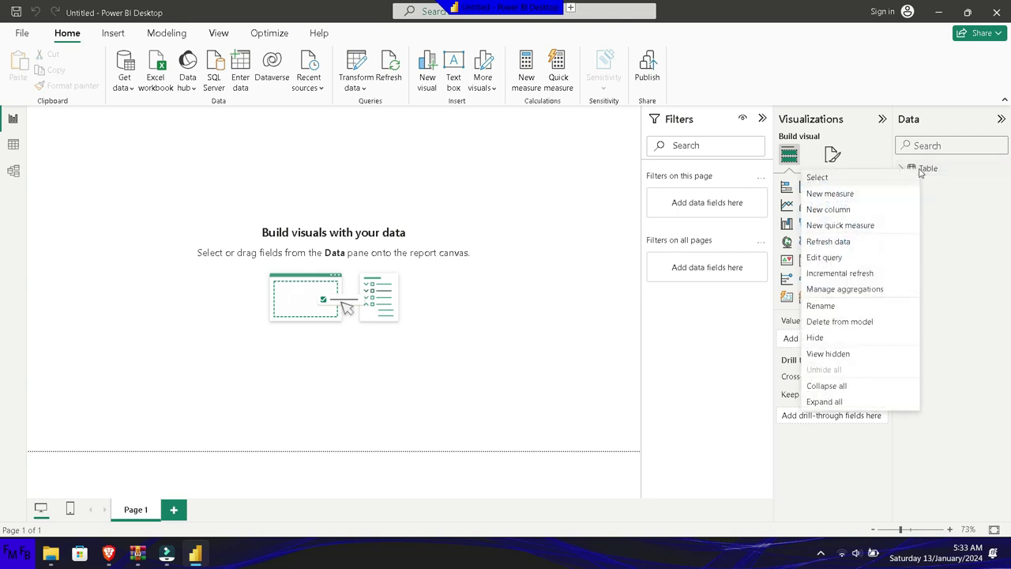
# Change the table's name from Table to 'Duplicate Values'.
pyautogui.click(882, 308)
pyautogui.write('Rename')
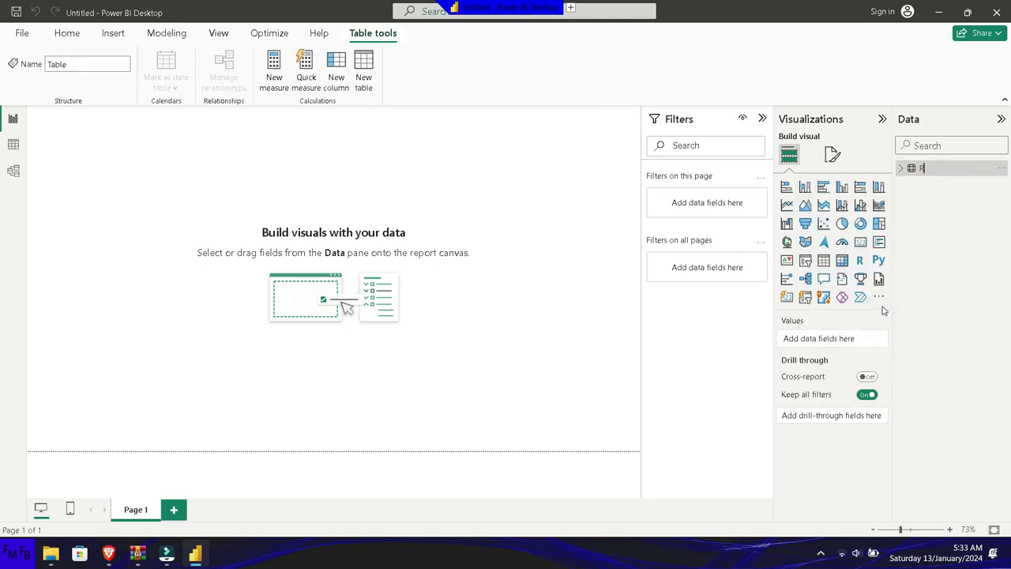
pyautogui.hotkey('ctrl', 'a')
pyautogui.write('D')
pyautogui.write('uplicate Values')
pyautogui.press('Return')
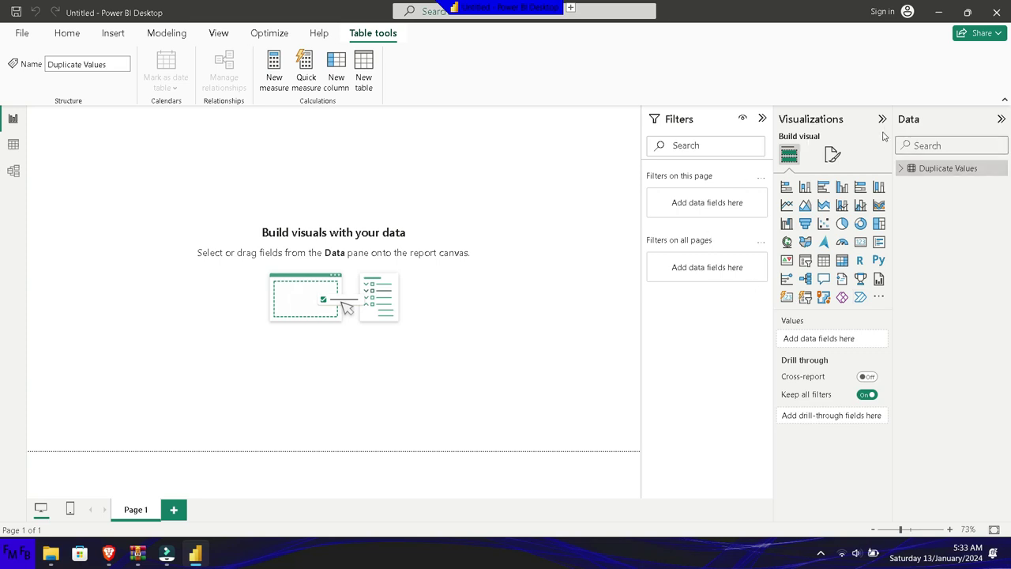
# Start a new calculated table 'Distinct Values = SUMMARIZE('Duplicate Values'' in the formula bar.
pyautogui.click(365, 67)
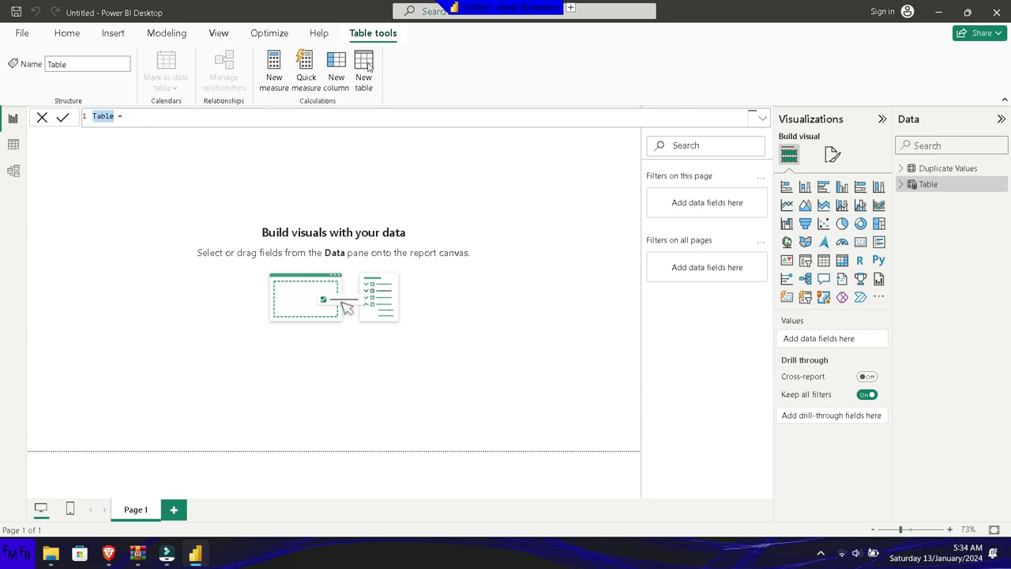
pyautogui.write('Distinct Values')
pyautogui.press('End')
pyautogui.write('summarize(')
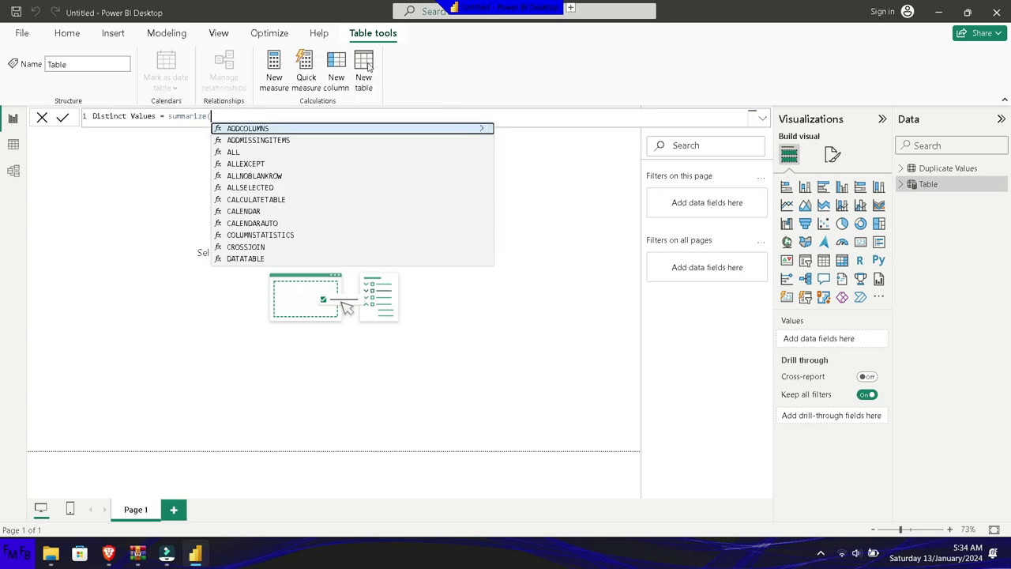
pyautogui.write('d')
pyautogui.press('BackSpace')
pyautogui.write('Duplicate')
pyautogui.press('Tab')
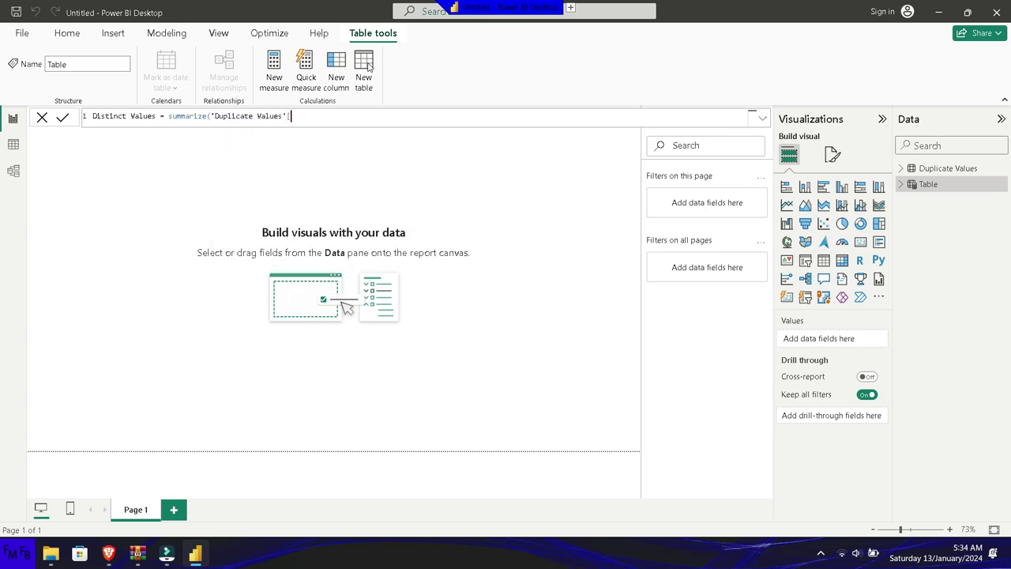
# Add the Pais and Deporte columns as grouping arguments, close the formula and commit it.
pyautogui.write(',')
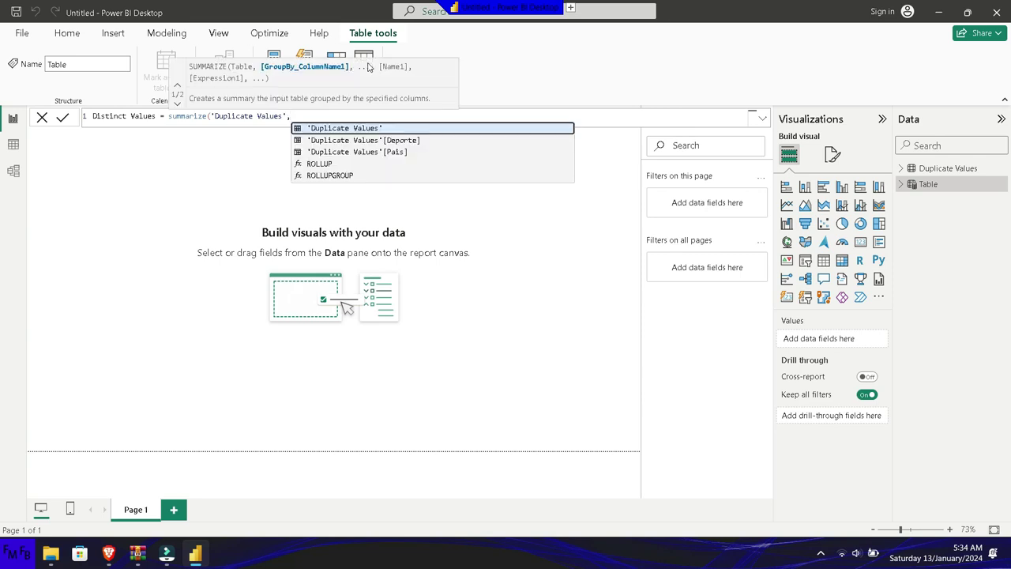
pyautogui.press('Down')
pyautogui.press('Down')
pyautogui.press('Tab')
pyautogui.write(',')
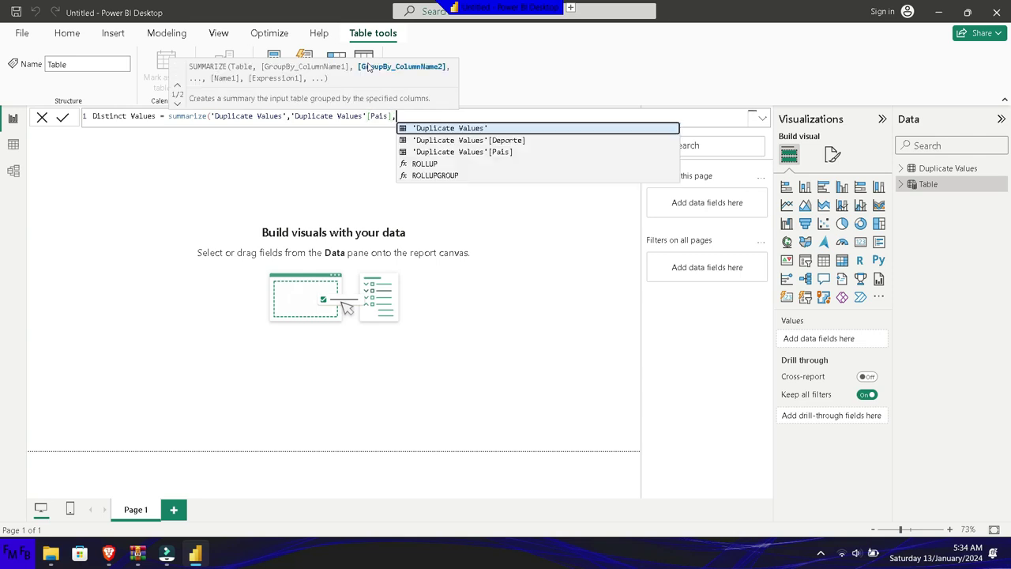
pyautogui.press('Down')
pyautogui.press('Tab')
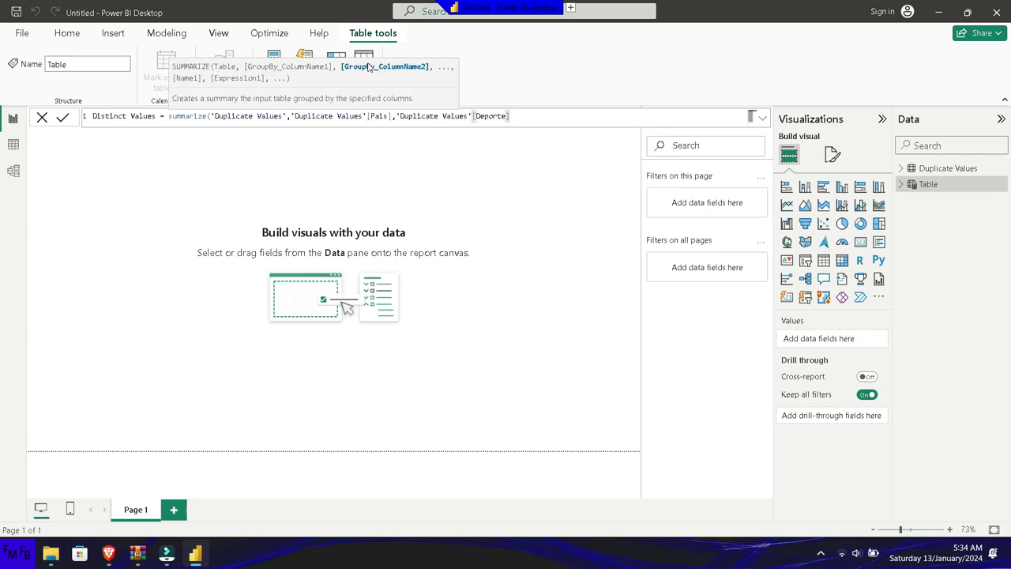
pyautogui.write(')')
pyautogui.press('Return')
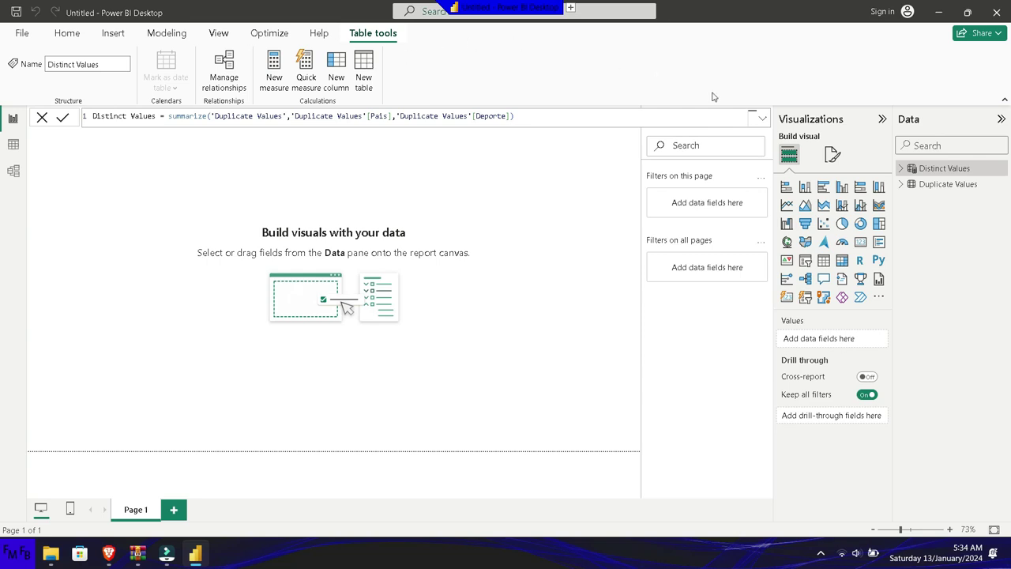
# Build a table visual from Distinct Values with Pais and Deporte columns showing six unique pairs.
pyautogui.click(901, 169)
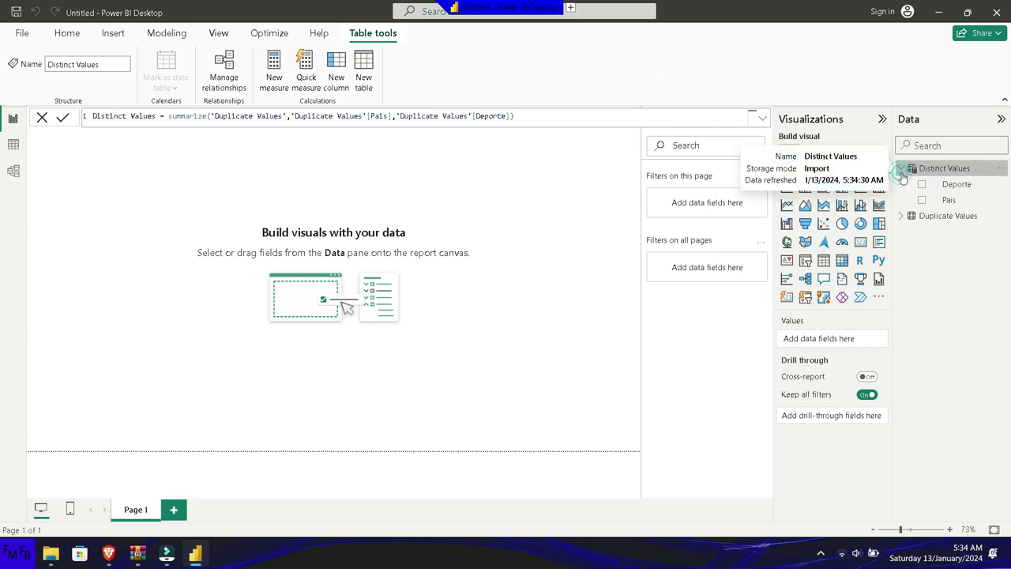
pyautogui.moveTo(946, 200); pyautogui.dragTo(463, 214)
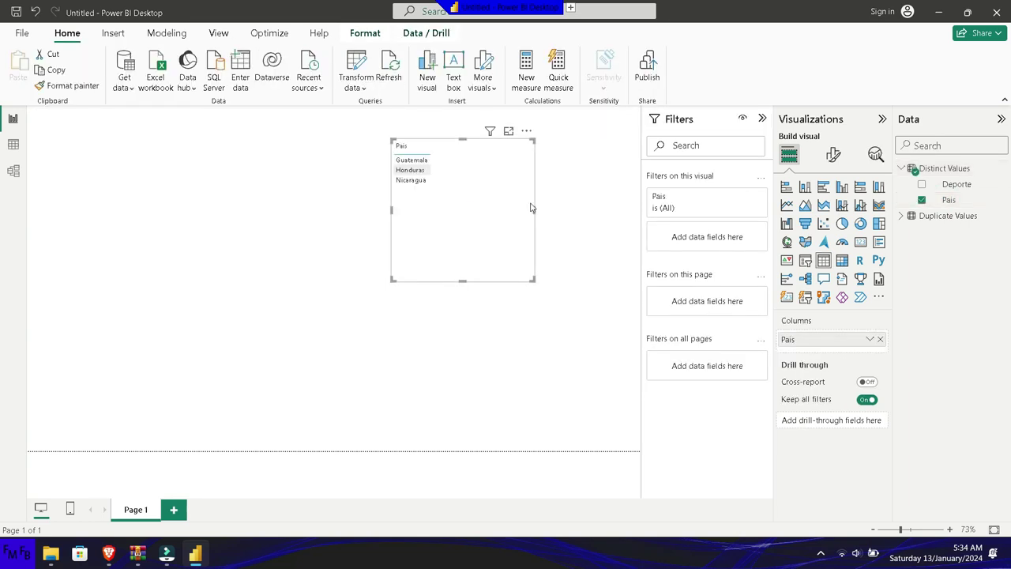
pyautogui.moveTo(956, 184); pyautogui.dragTo(495, 219)
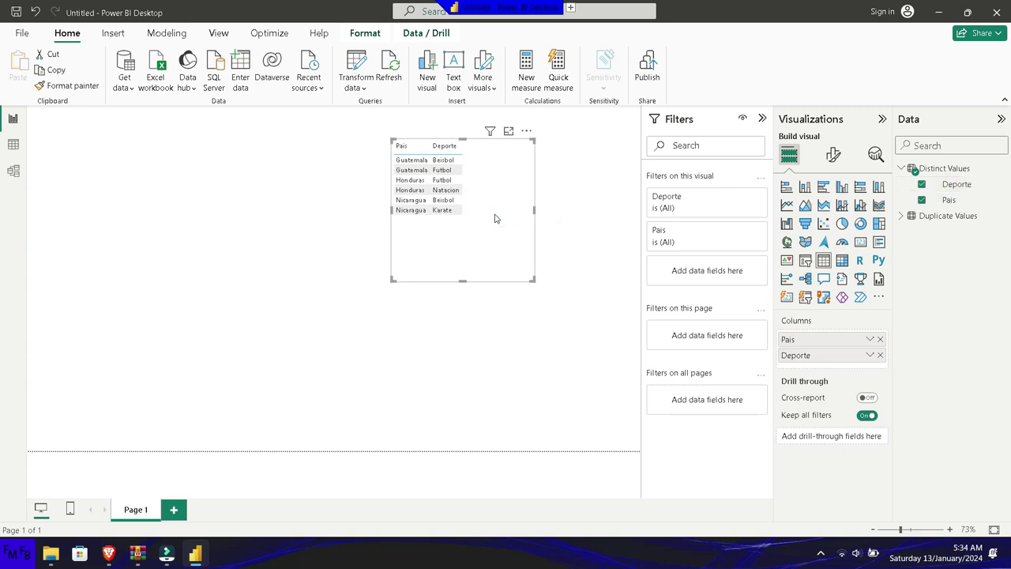
pyautogui.click(818, 551)
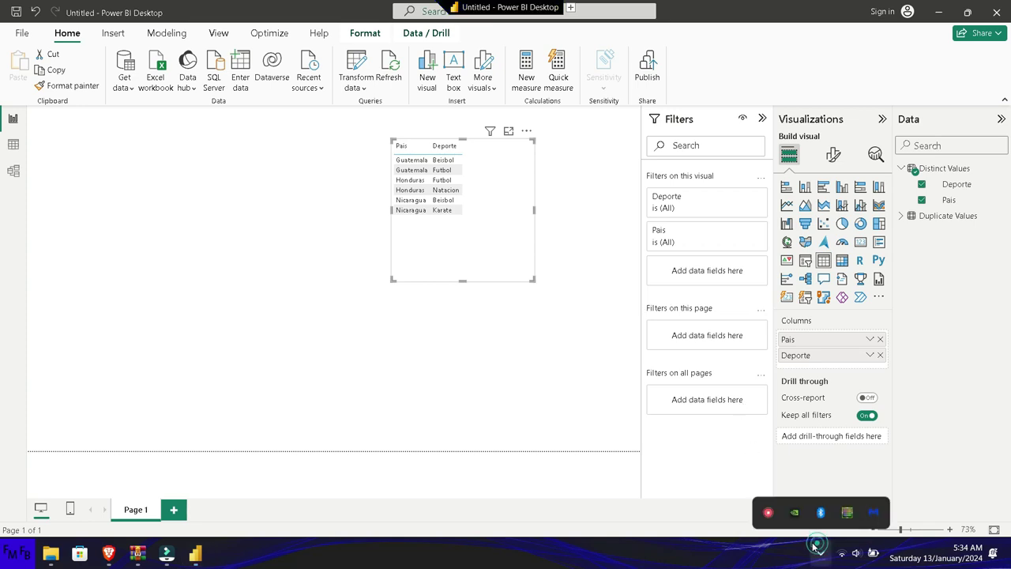